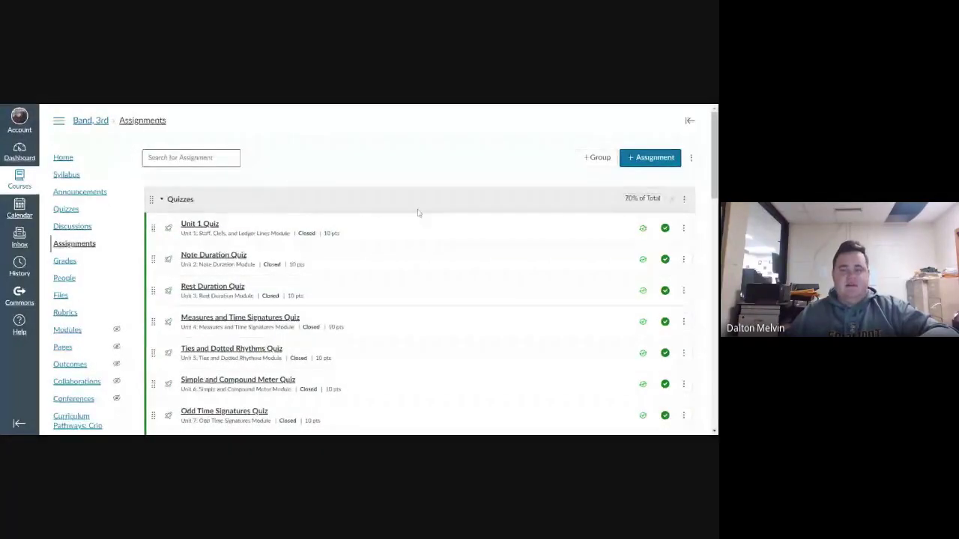
- Scroll the Band, 3rd Assignments page past Quizzes and Friday Listening to the Homework group
{"action": "scroll", "coordinate": [406, 205], "scroll_direction": "down", "scroll_amount": 4}
{"action": "scroll", "coordinate": [406, 203], "scroll_direction": "up", "scroll_amount": 1}
{"action": "scroll", "coordinate": [403, 203], "scroll_direction": "down", "scroll_amount": 2}
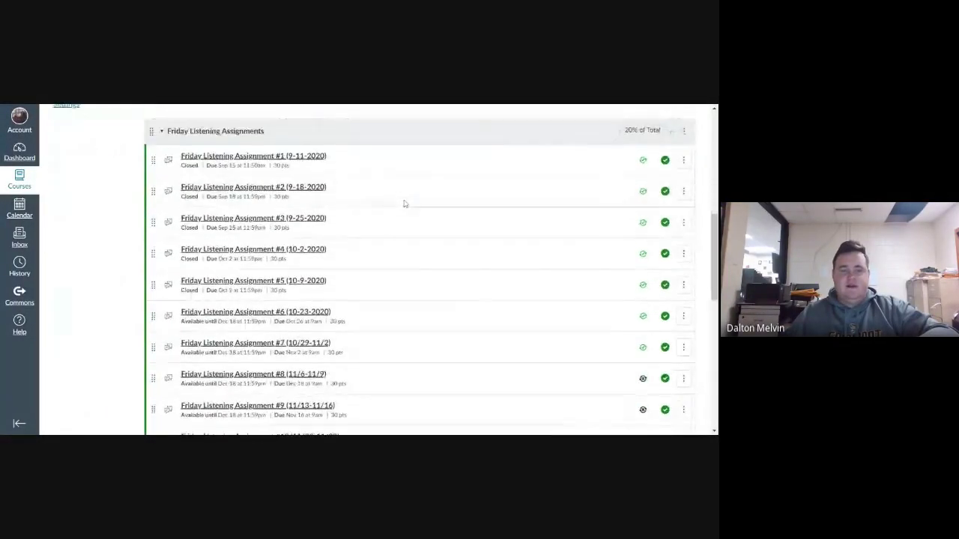
{"action": "scroll", "coordinate": [400, 197], "scroll_direction": "up", "scroll_amount": 3}
{"action": "scroll", "coordinate": [400, 196], "scroll_direction": "down", "scroll_amount": 10}
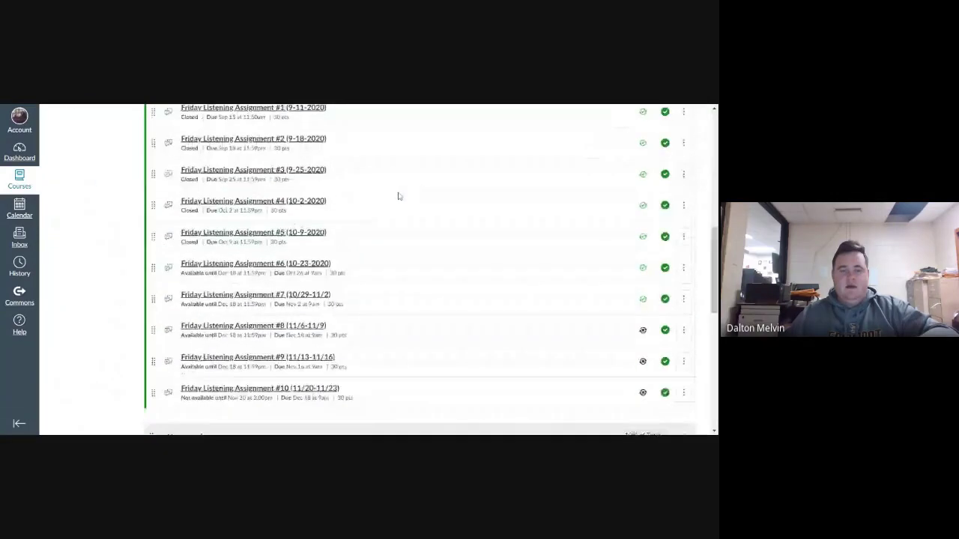
{"action": "scroll", "coordinate": [407, 199], "scroll_direction": "up", "scroll_amount": 4}
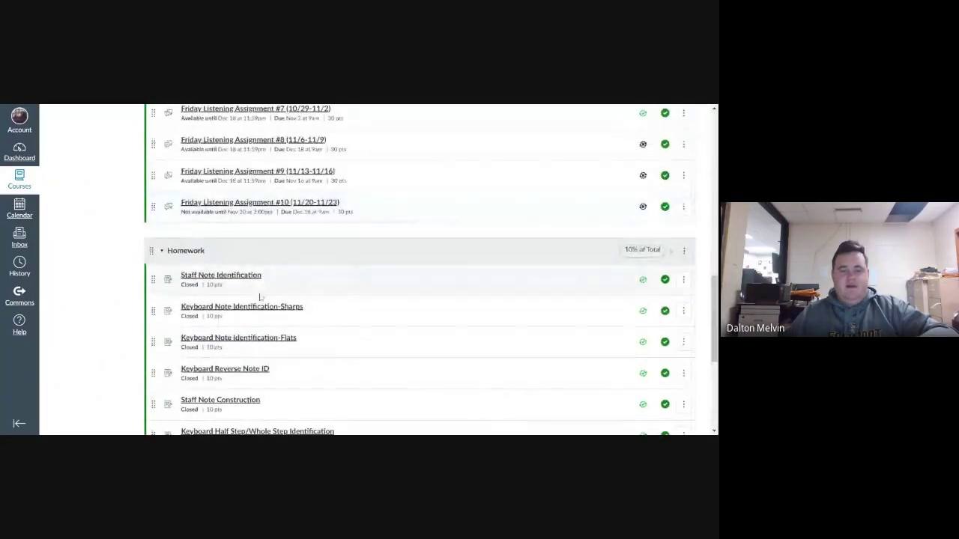
- Open Staff Note Identification and highlight its 88% score requirement
{"action": "left_click", "coordinate": [219, 278]}
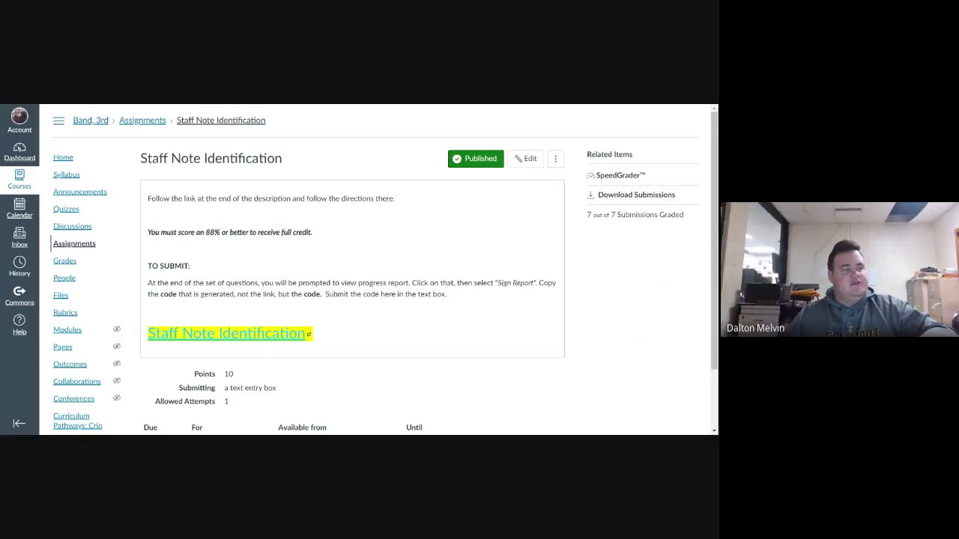
{"action": "left_click_drag", "start_coordinate": [150, 232], "coordinate": [316, 242]}
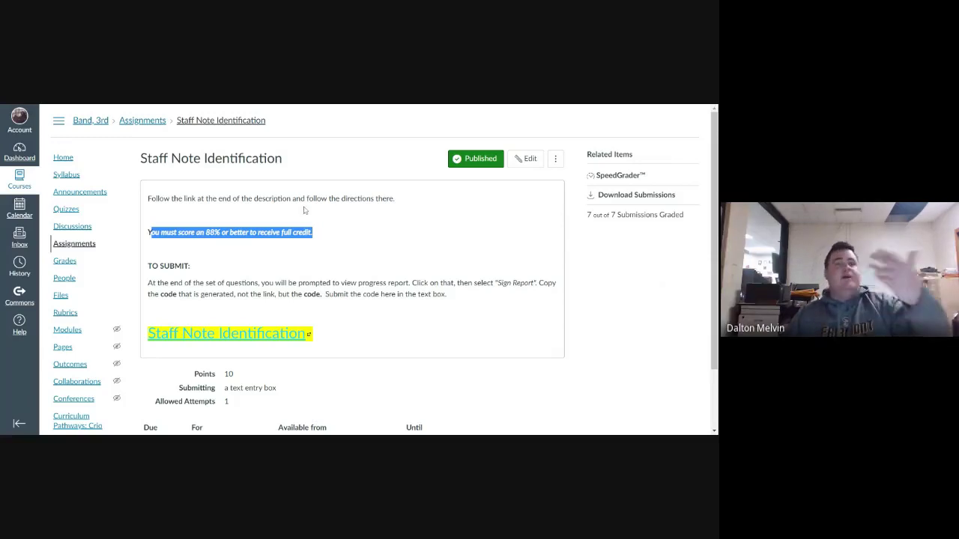
{"action": "left_click", "coordinate": [256, 277]}
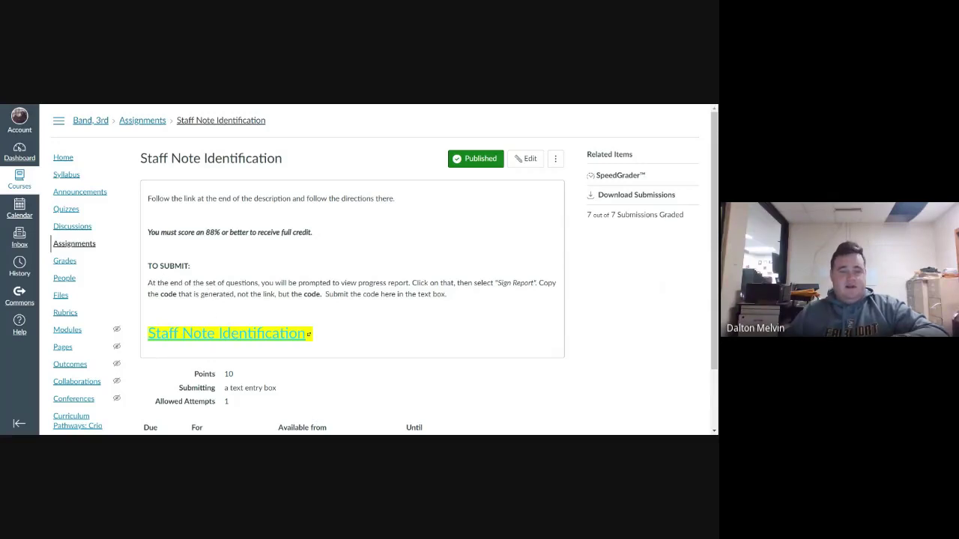
- Highlight the assignment's TO SUBMIT directions paragraph, then clear the highlight
{"action": "left_click_drag", "start_coordinate": [161, 266], "coordinate": [510, 301]}
{"action": "left_click", "coordinate": [246, 284]}
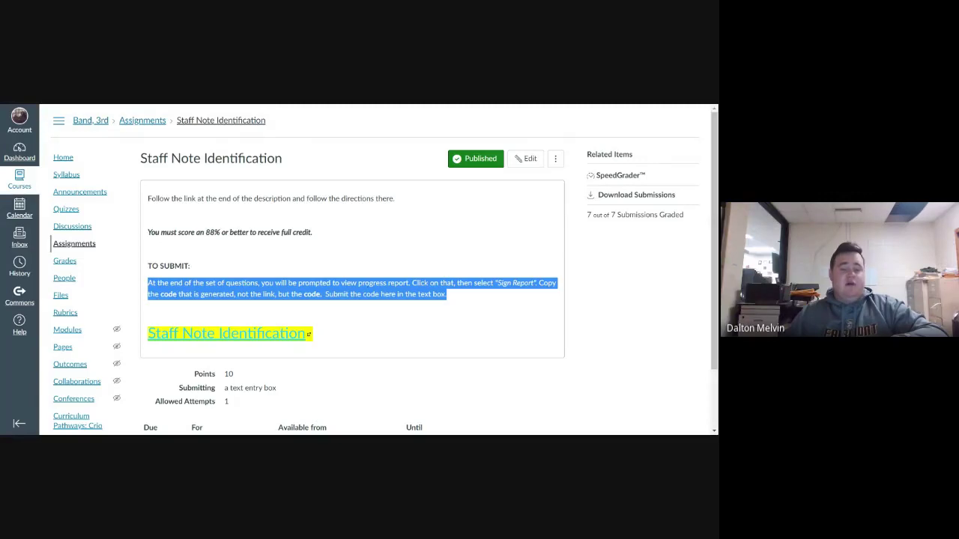
{"action": "left_click", "coordinate": [475, 312]}
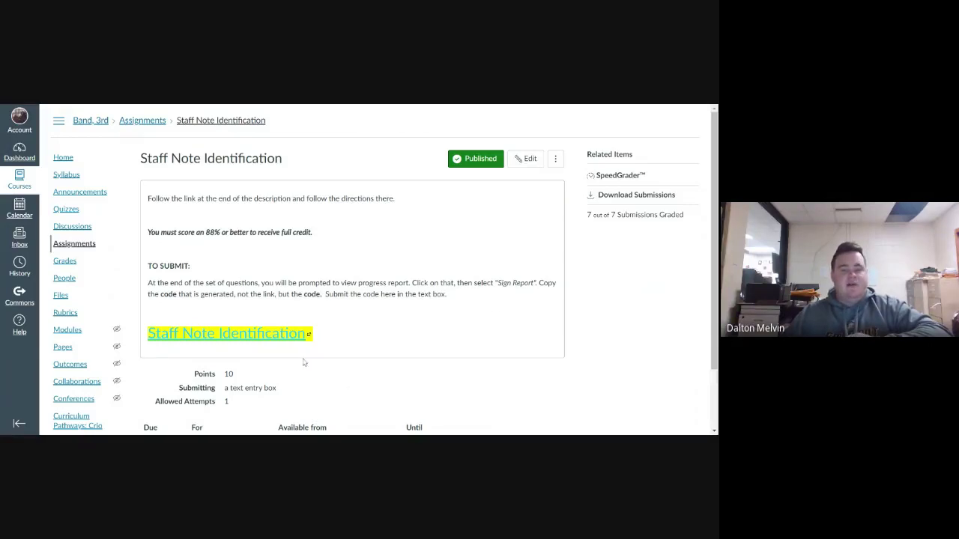
- Follow the Staff Note Identification link and start the musictheory.net challenge
{"action": "left_click", "coordinate": [264, 338]}
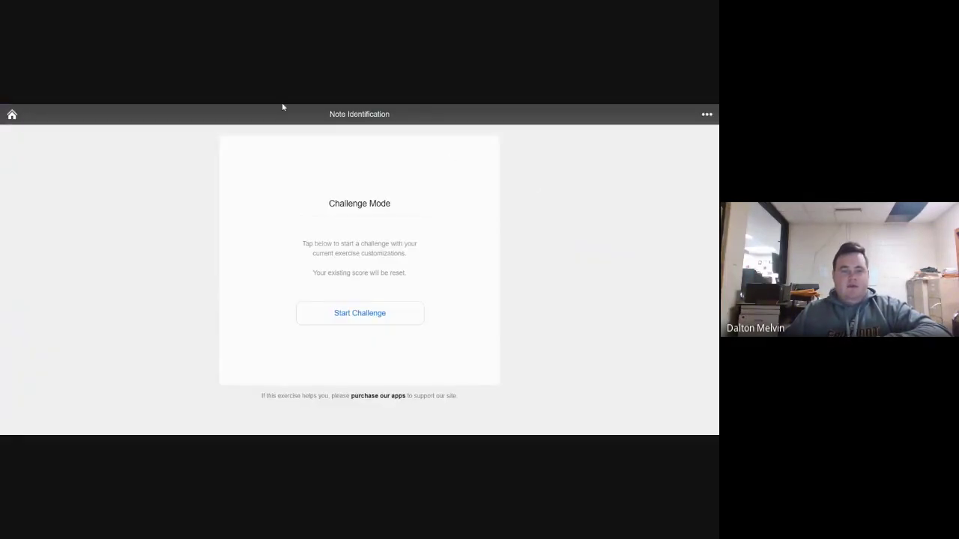
{"action": "left_click", "coordinate": [374, 324]}
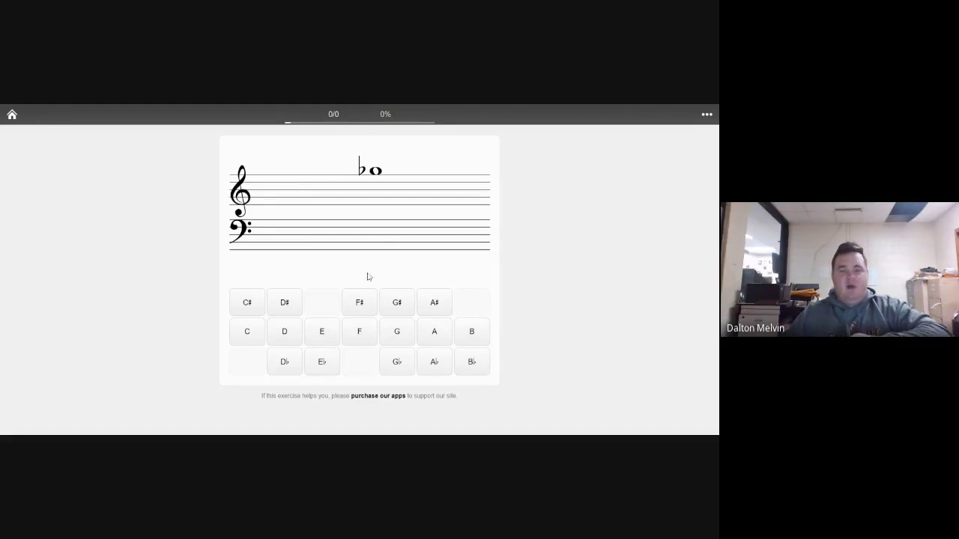
- Name the first notes: G♭, D, G♭, D♭, F♯, G♭, B♭, A♯, A, E♭, D♯, A♭, C
{"action": "left_click", "coordinate": [411, 364]}
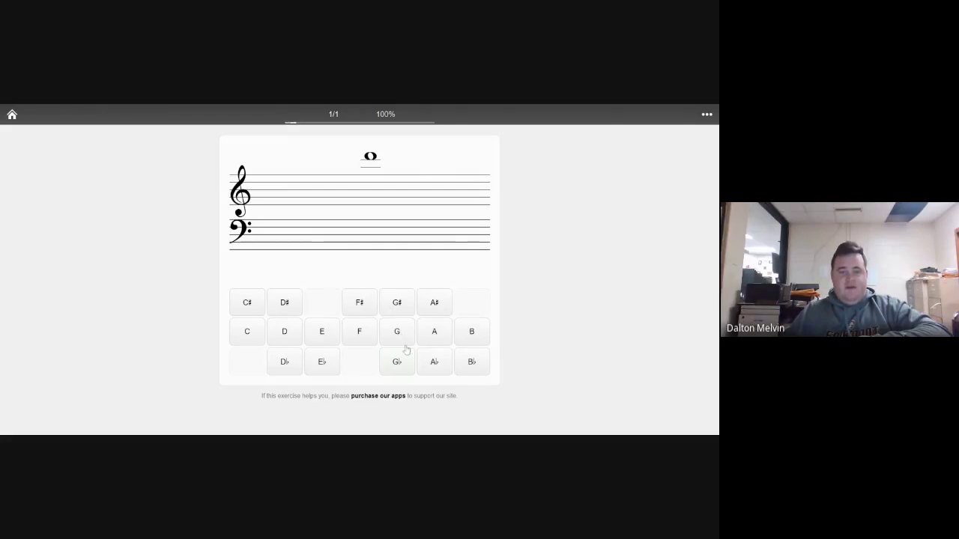
{"action": "left_click", "coordinate": [290, 340]}
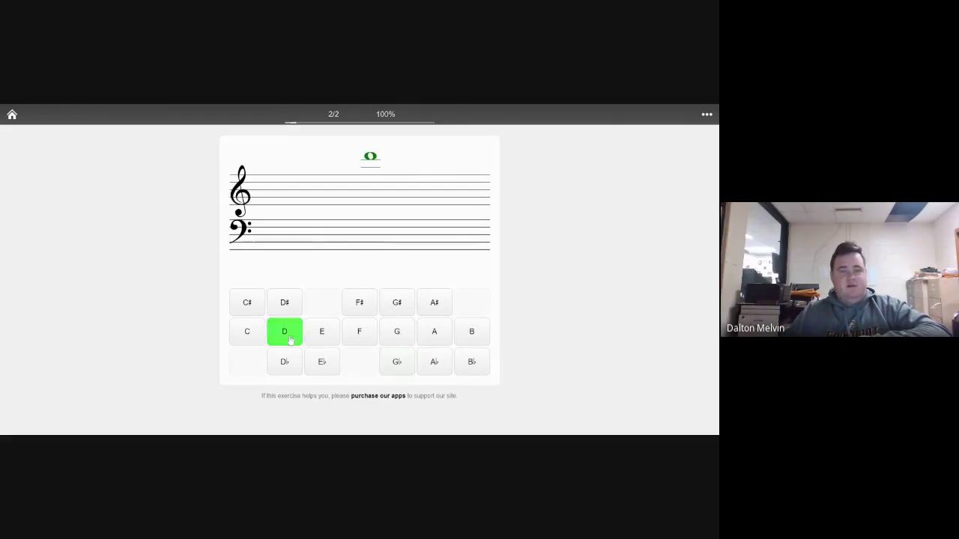
{"action": "left_click", "coordinate": [399, 363]}
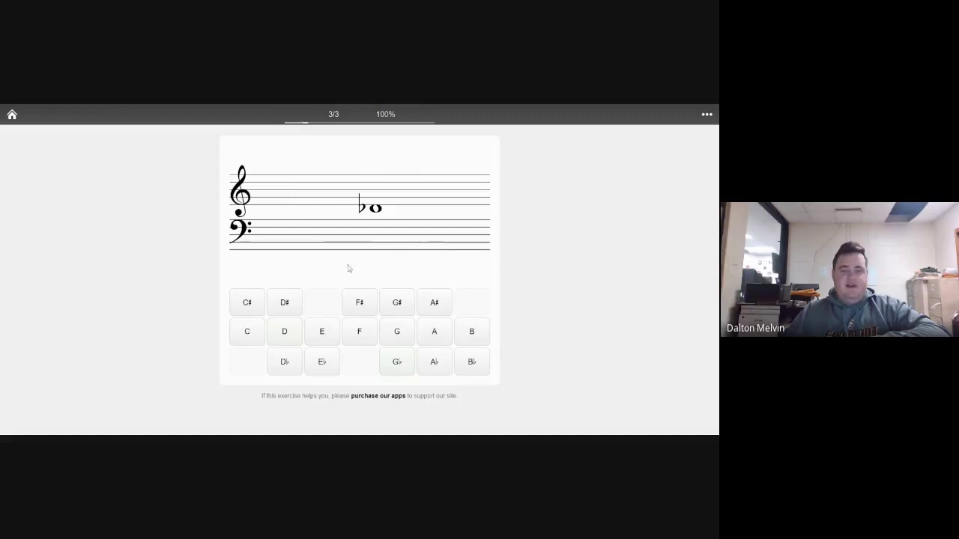
{"action": "left_click", "coordinate": [290, 364]}
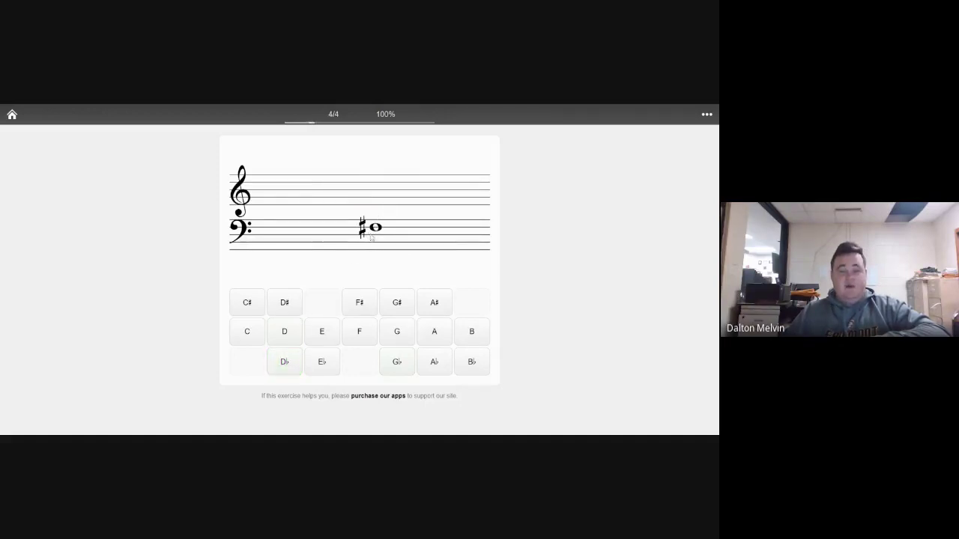
{"action": "left_click", "coordinate": [364, 303]}
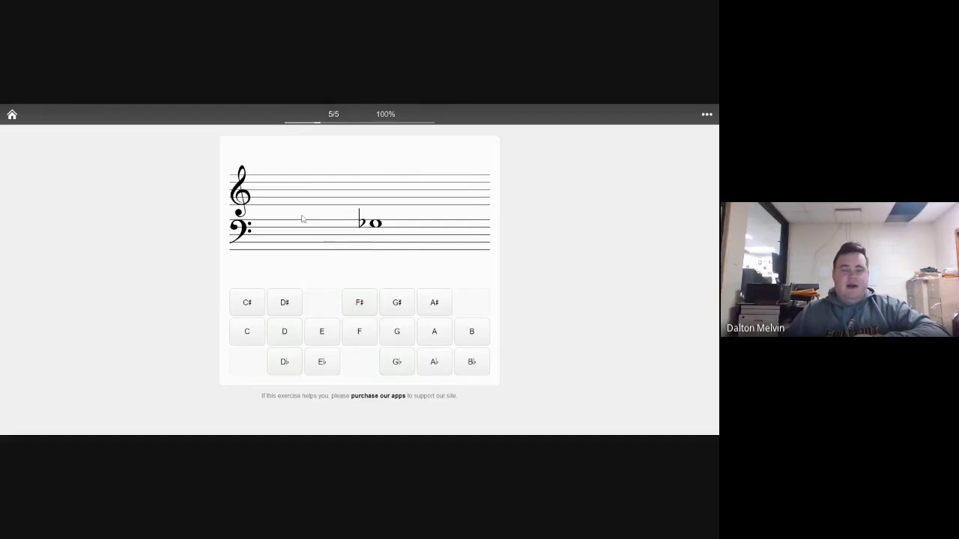
{"action": "left_click", "coordinate": [395, 359]}
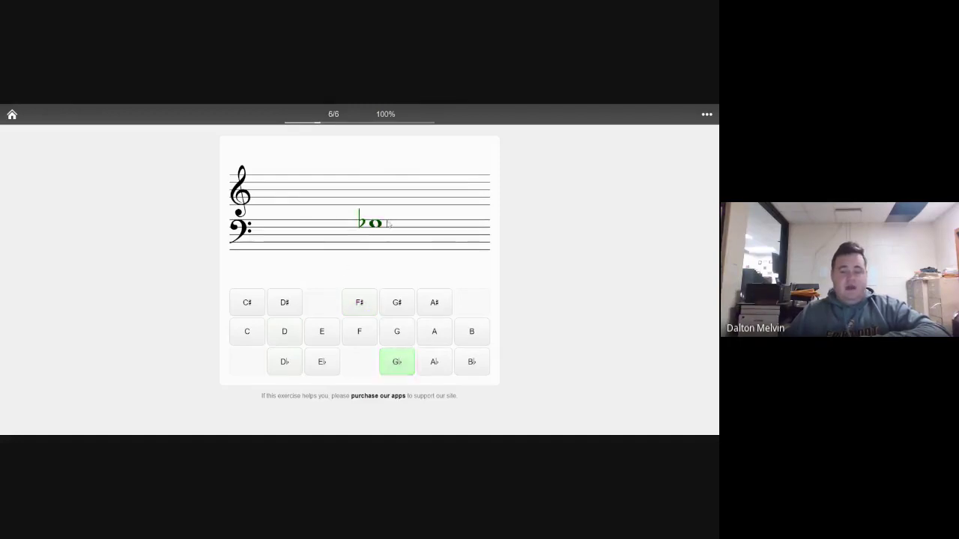
{"action": "left_click", "coordinate": [465, 359]}
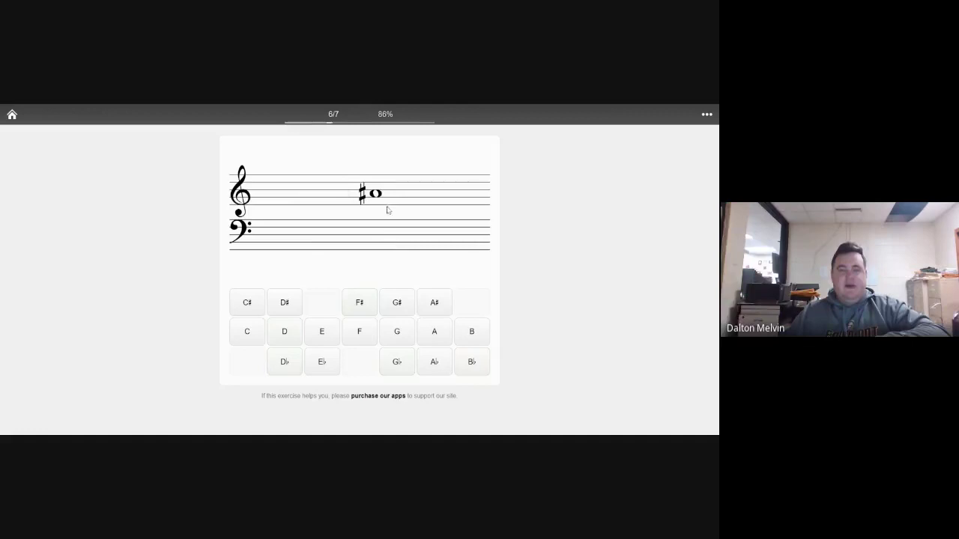
{"action": "left_click", "coordinate": [440, 306]}
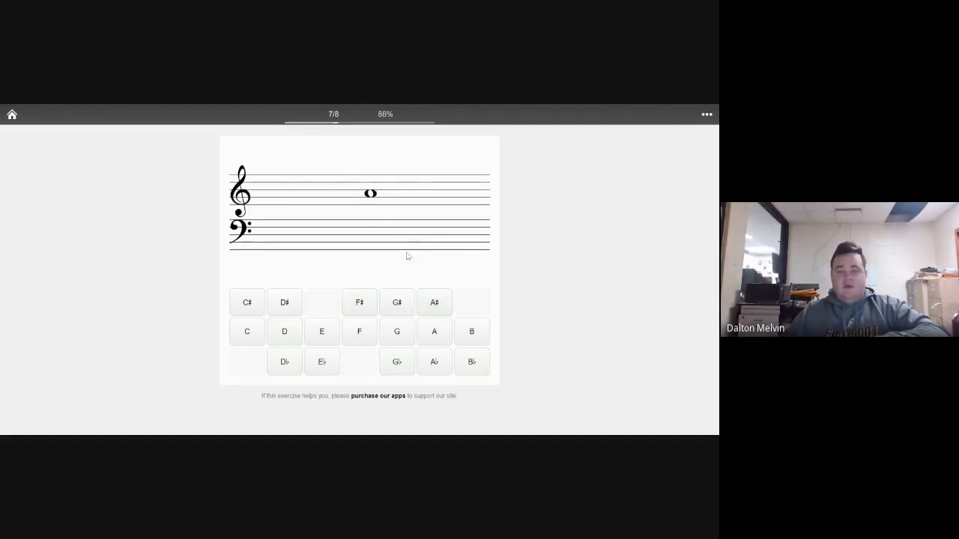
{"action": "left_click", "coordinate": [424, 336]}
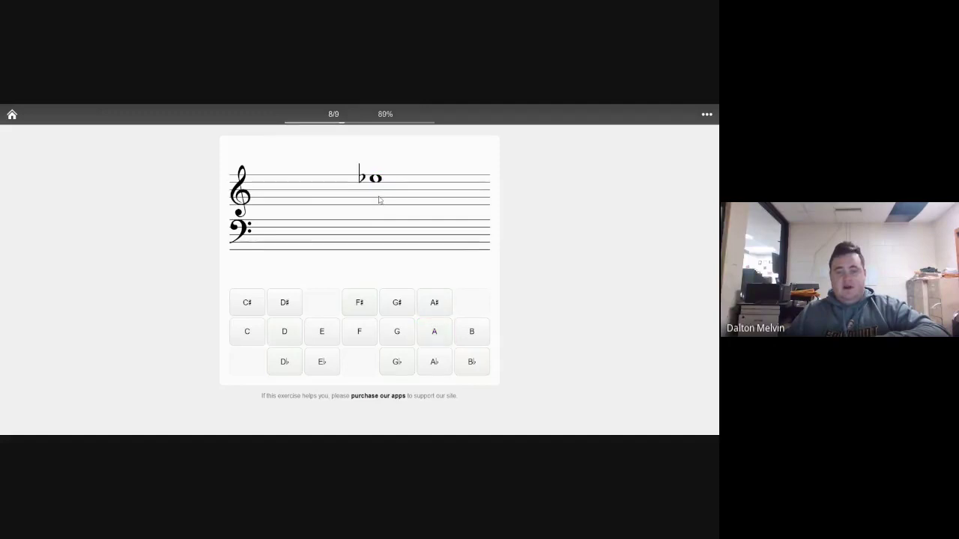
{"action": "left_click", "coordinate": [320, 367]}
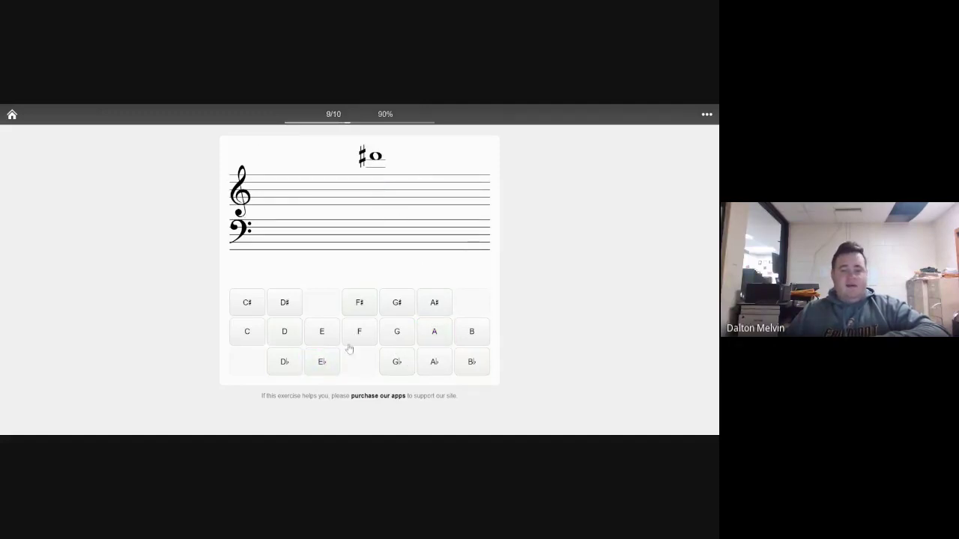
{"action": "left_click", "coordinate": [285, 303]}
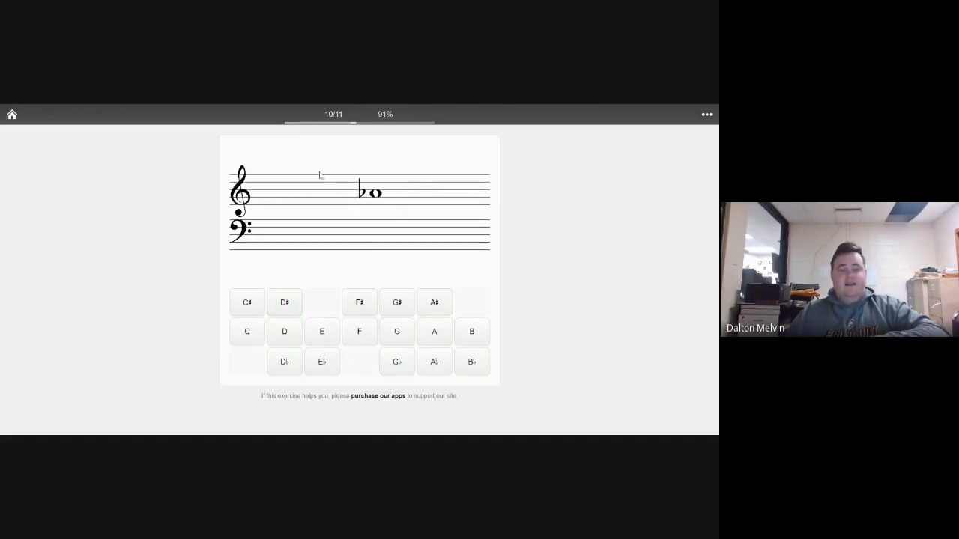
{"action": "left_click", "coordinate": [433, 368]}
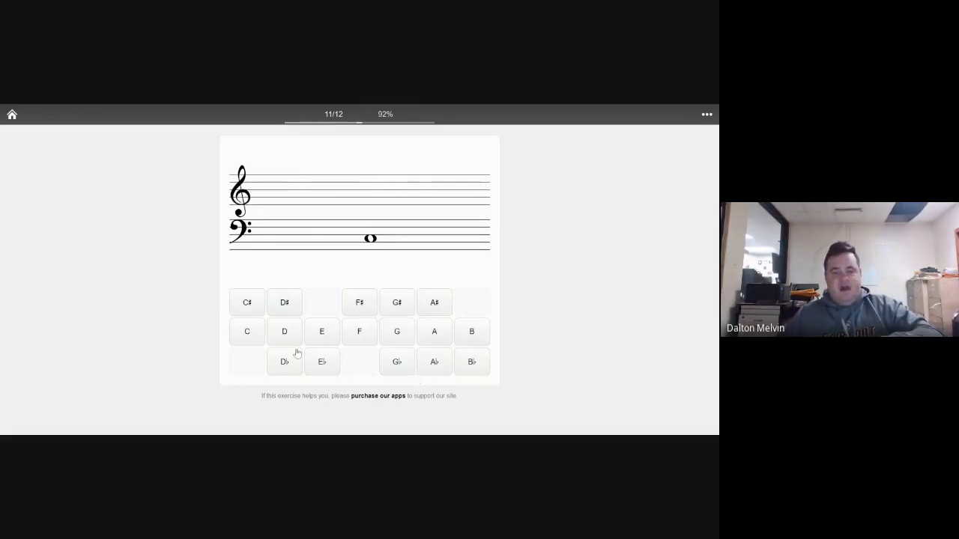
{"action": "left_click", "coordinate": [248, 335]}
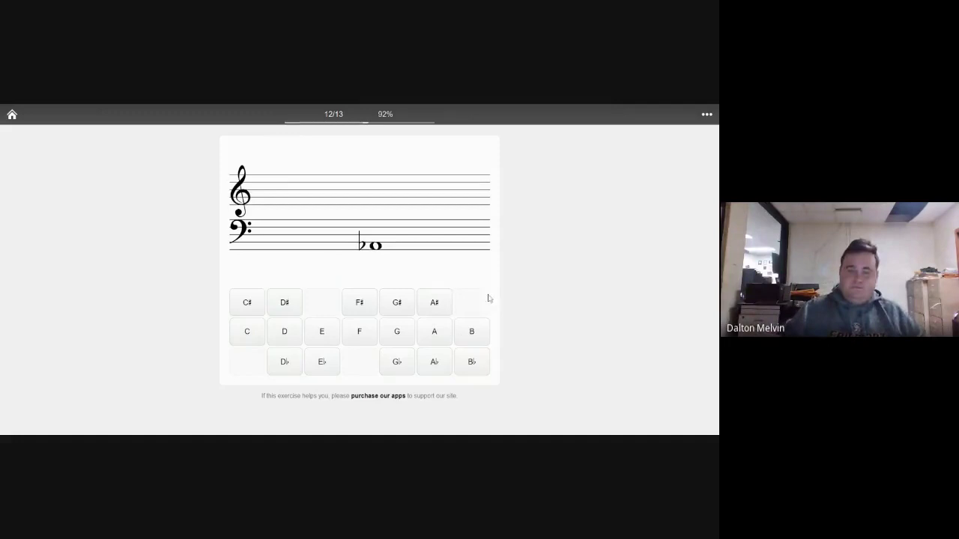
- Name the remaining notes, ending with D♯, D♯, D♭, E♭, G♭, D♭, F
{"action": "left_click", "coordinate": [435, 352]}
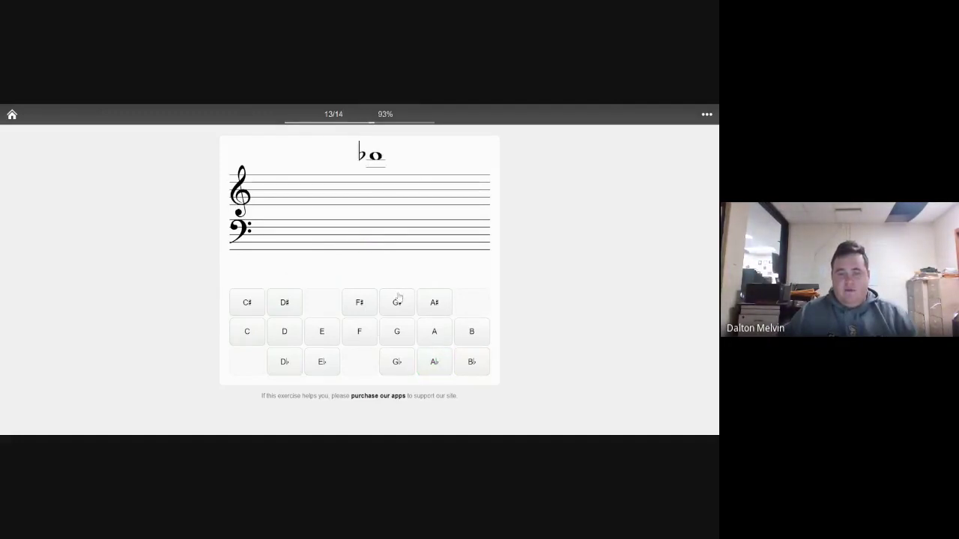
{"action": "left_click", "coordinate": [286, 361]}
{"action": "left_click", "coordinate": [358, 332]}
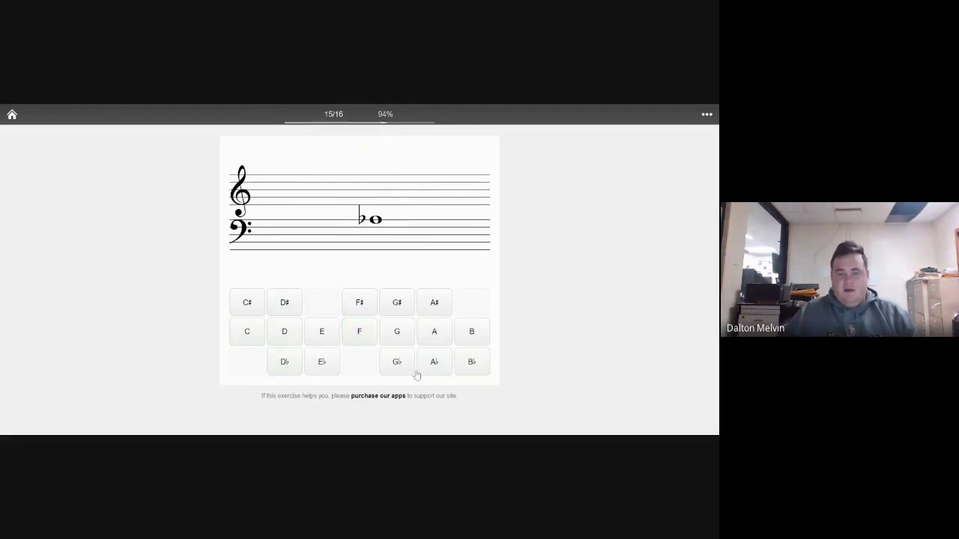
{"action": "left_click", "coordinate": [440, 375]}
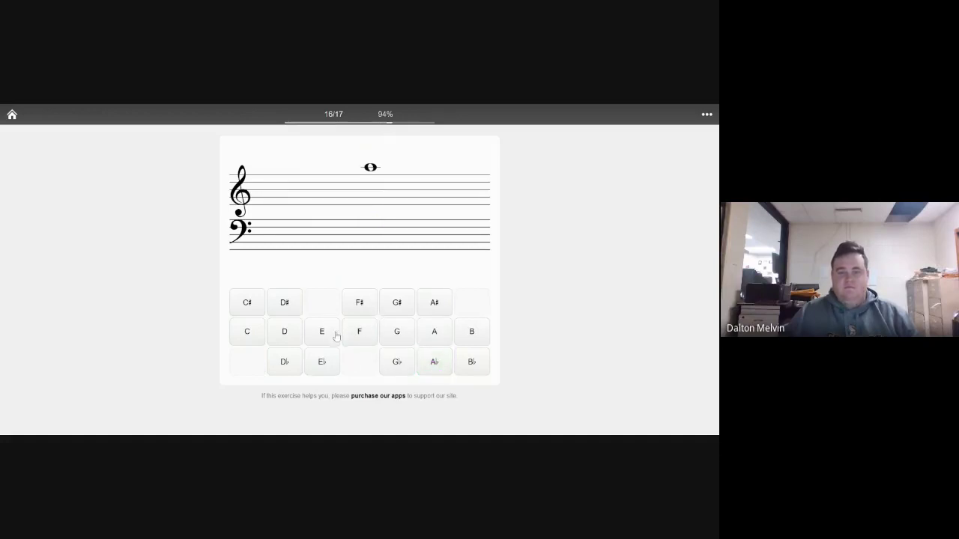
{"action": "left_click", "coordinate": [247, 339]}
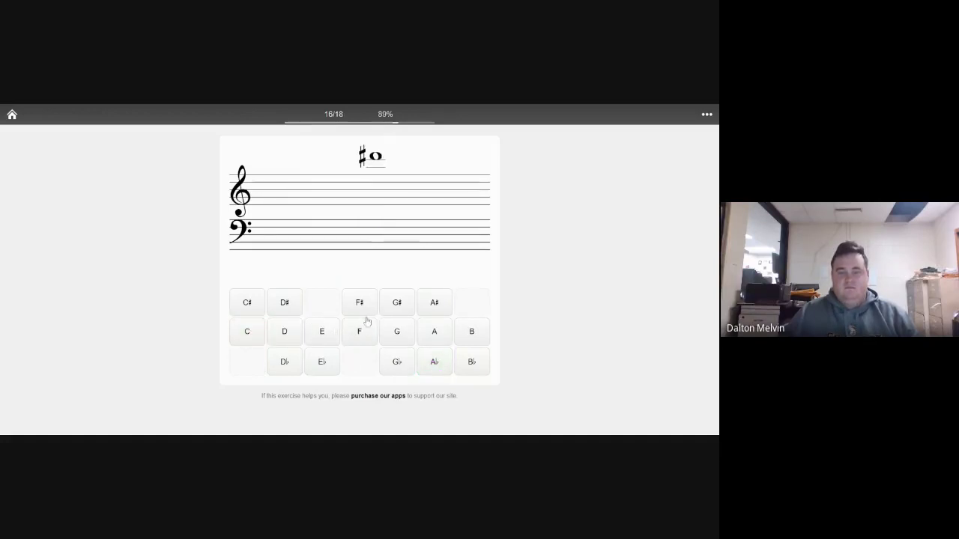
{"action": "left_click", "coordinate": [284, 307]}
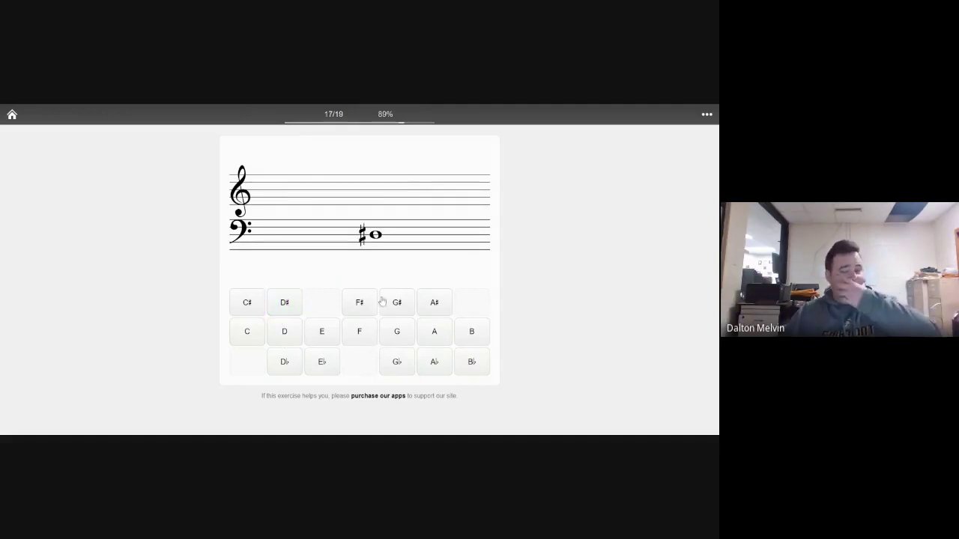
{"action": "left_click", "coordinate": [287, 302]}
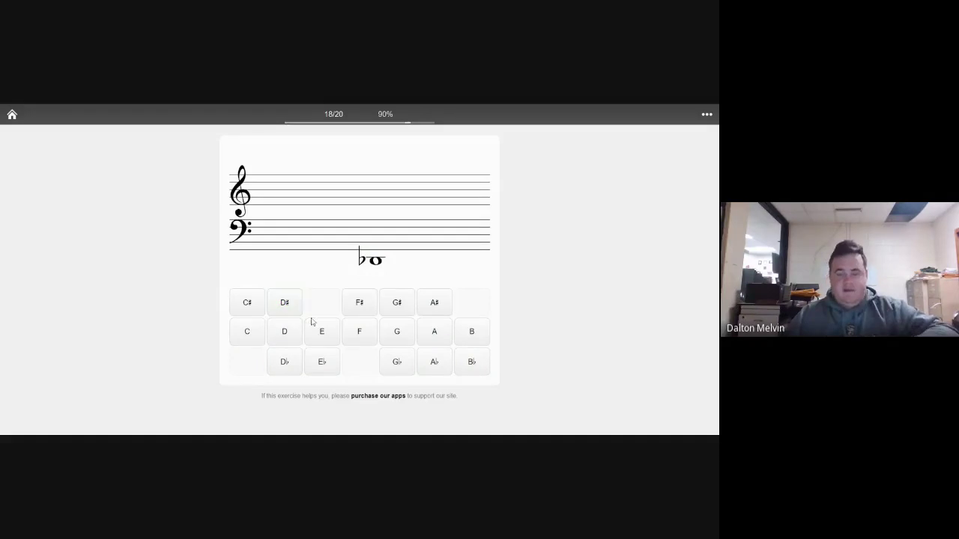
{"action": "left_click", "coordinate": [278, 360]}
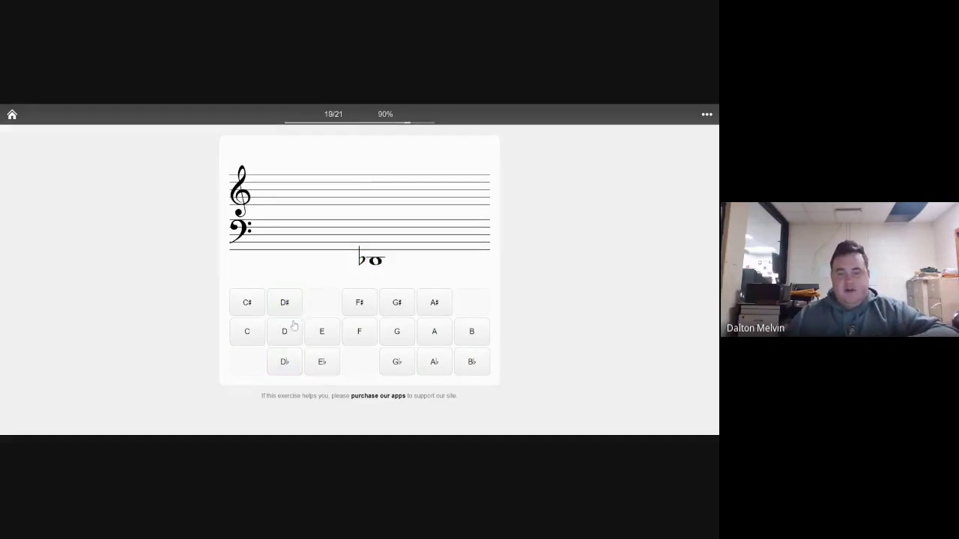
{"action": "left_click", "coordinate": [322, 364]}
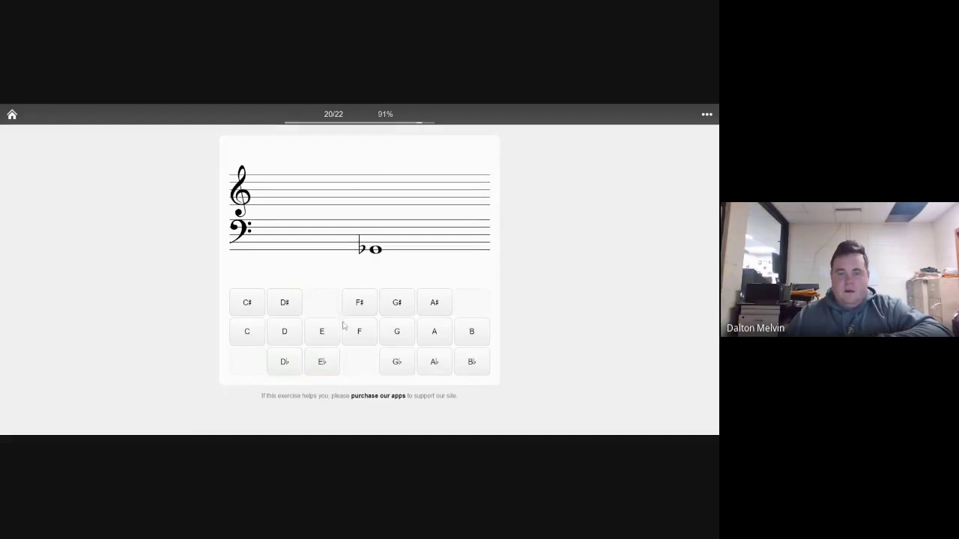
{"action": "left_click", "coordinate": [394, 366]}
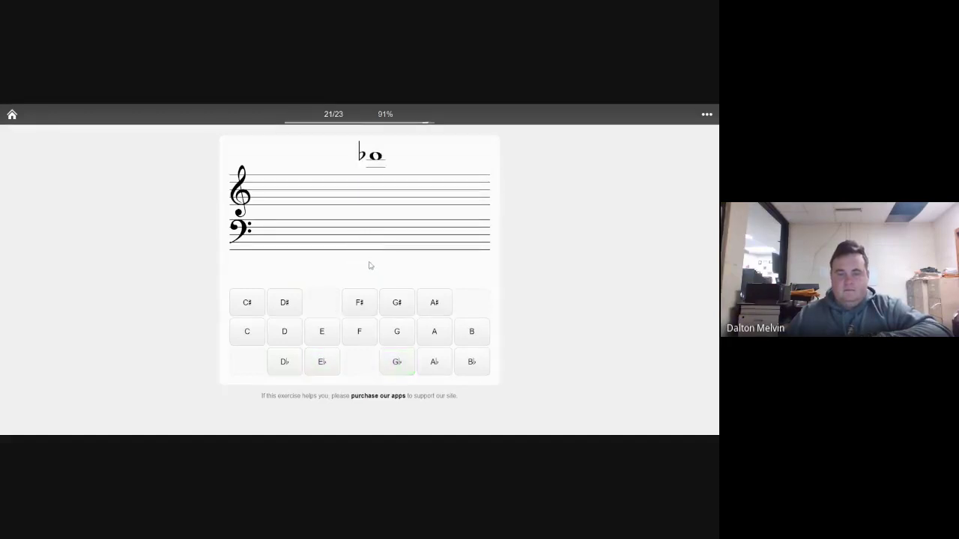
{"action": "left_click", "coordinate": [288, 366]}
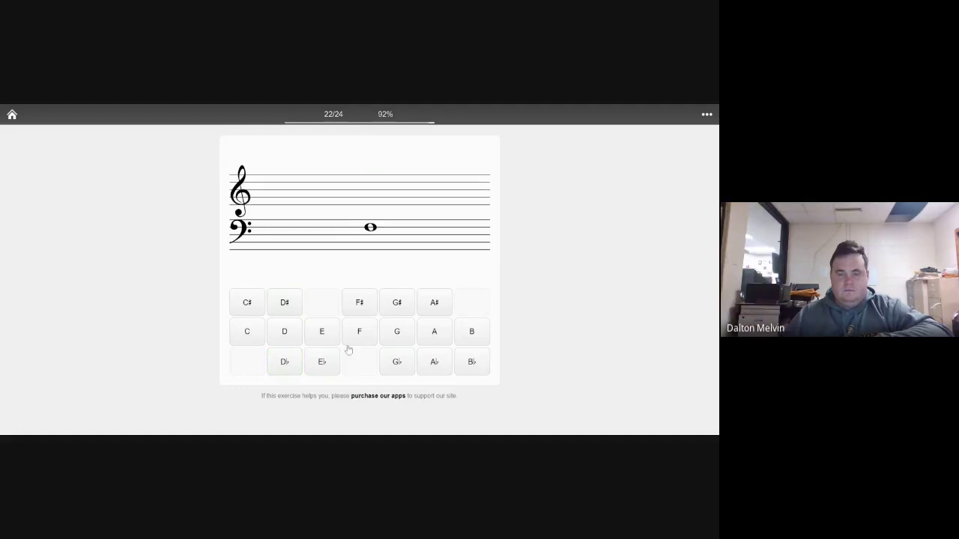
{"action": "left_click", "coordinate": [346, 340]}
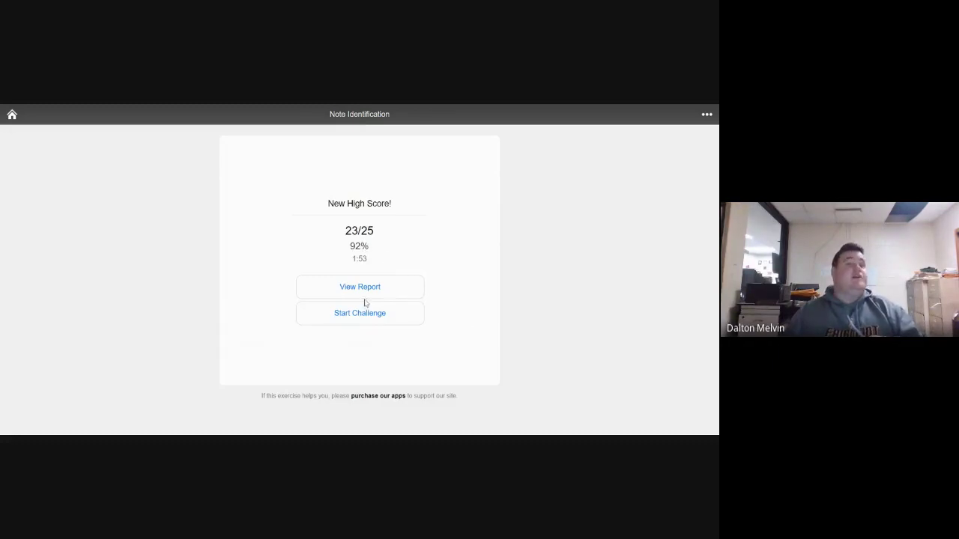
- Open the report for the 23/25 score, enter the student's full name, and sign it
{"action": "left_click", "coordinate": [370, 289]}
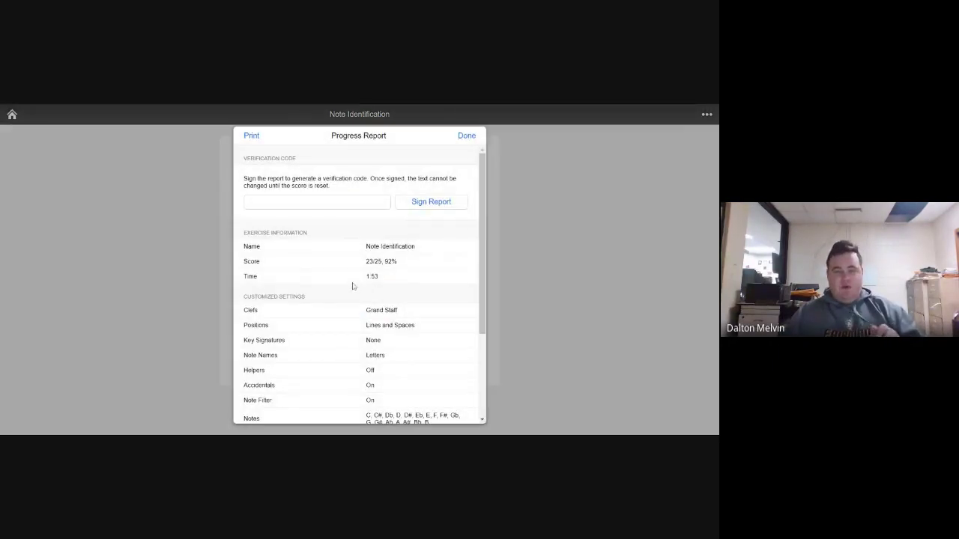
{"action": "left_click", "coordinate": [361, 200]}
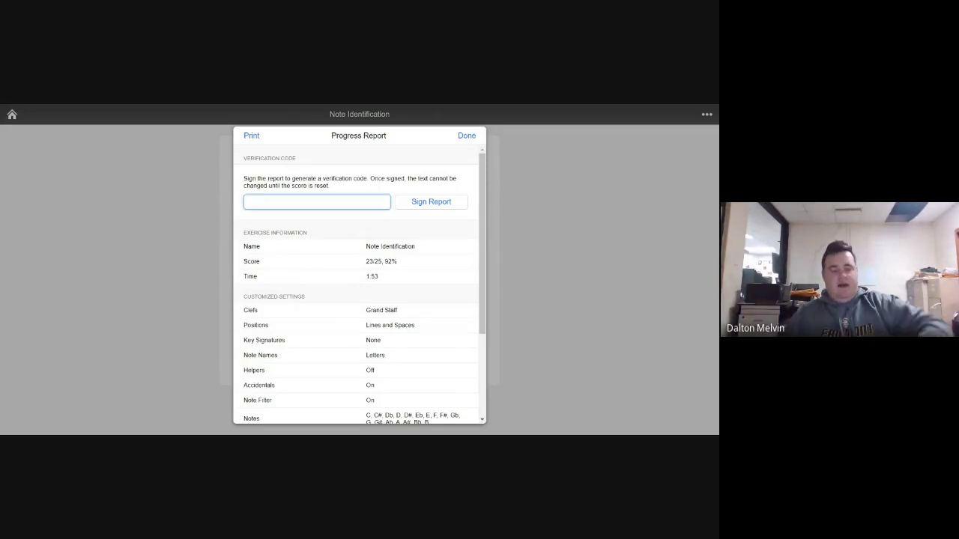
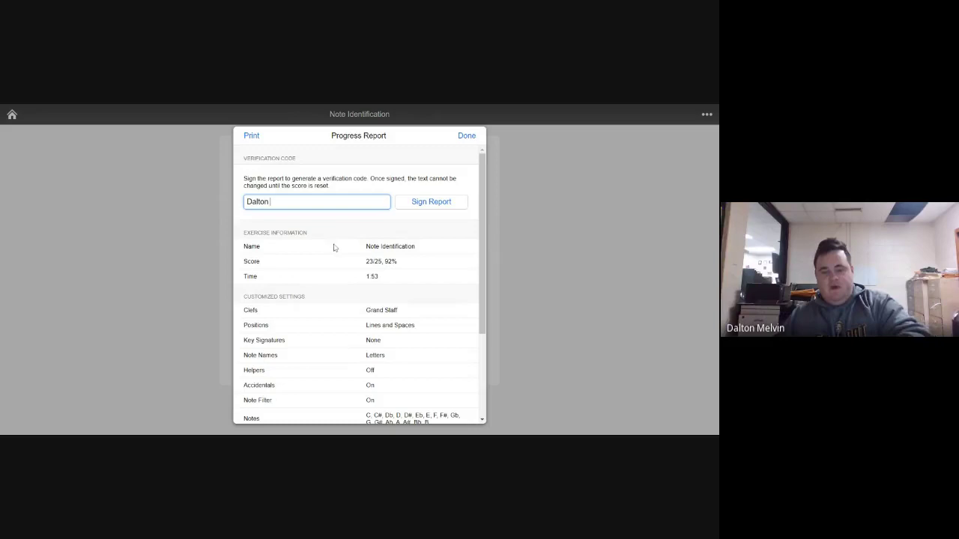
{"action": "left_click", "coordinate": [335, 247]}
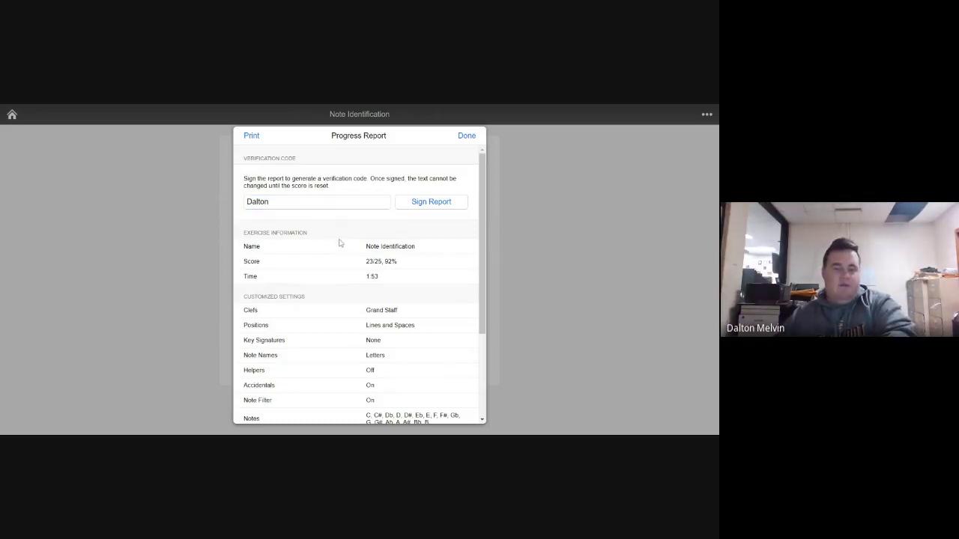
{"action": "left_click", "coordinate": [330, 202]}
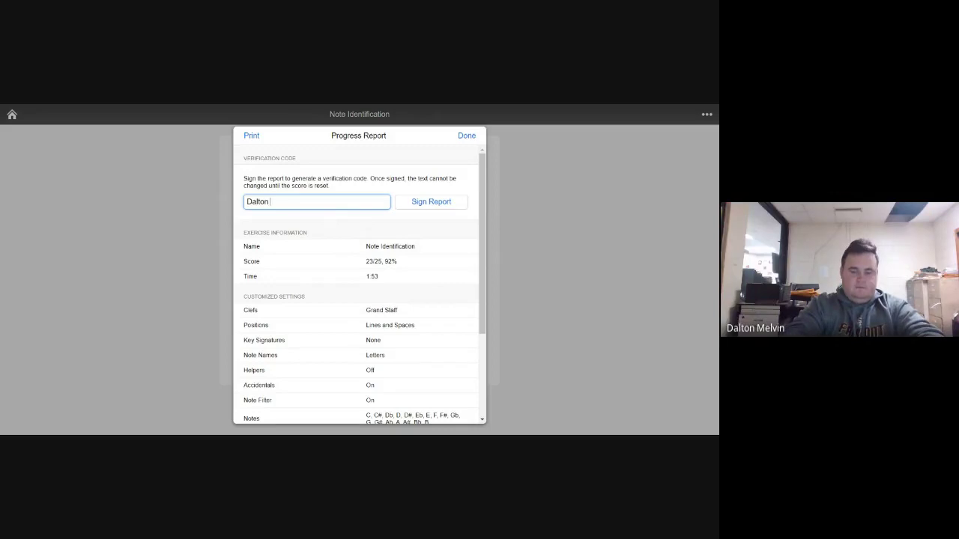
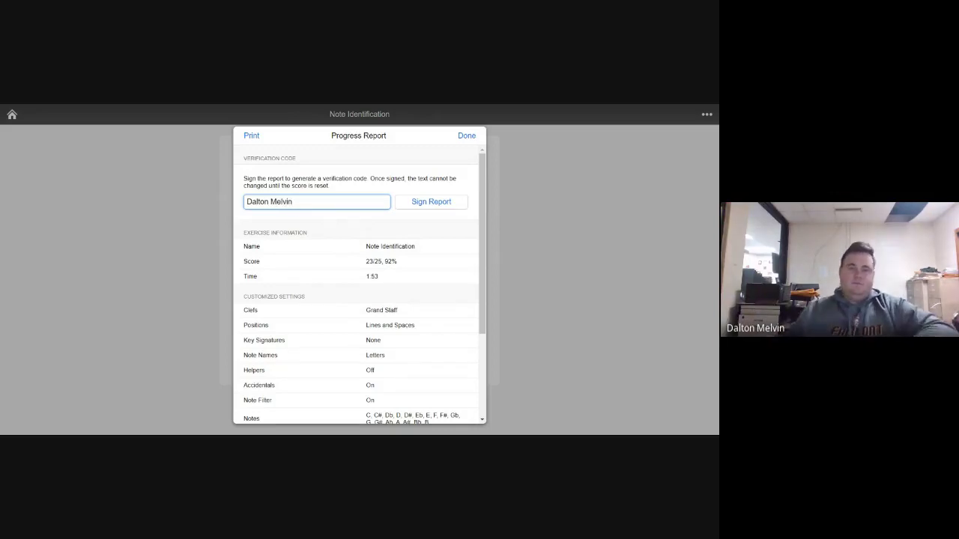
{"action": "left_click", "coordinate": [429, 206]}
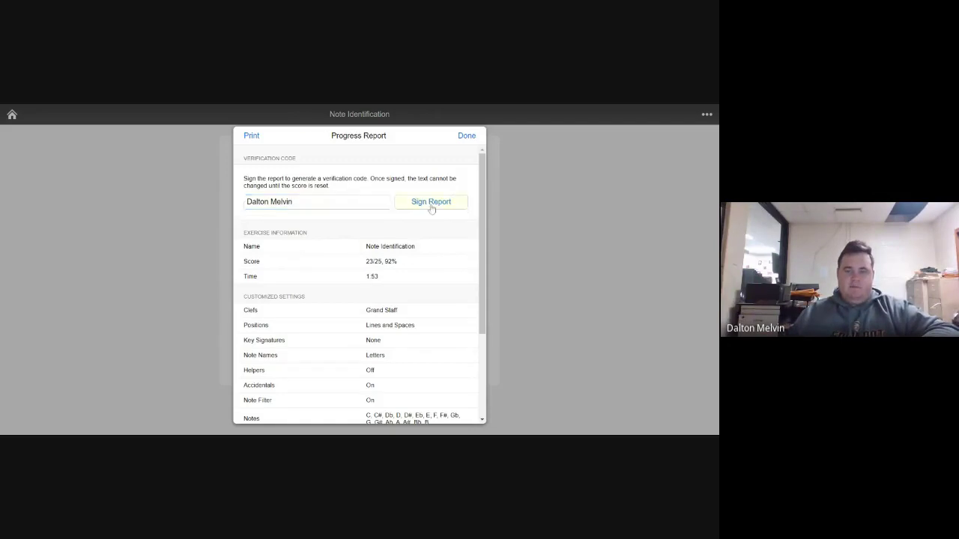
- Copy the report's verification code and close the progress report
{"action": "left_click", "coordinate": [433, 209]}
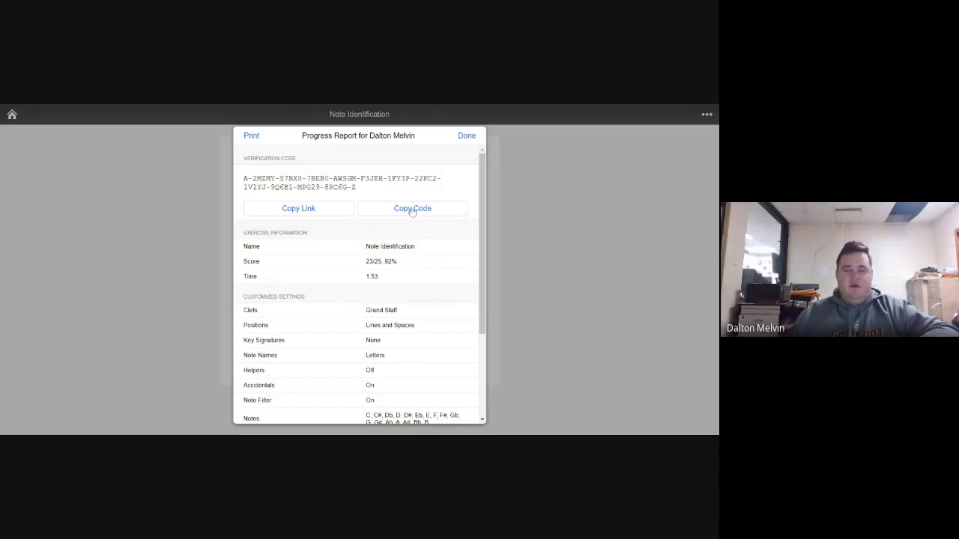
{"action": "left_click", "coordinate": [698, 234]}
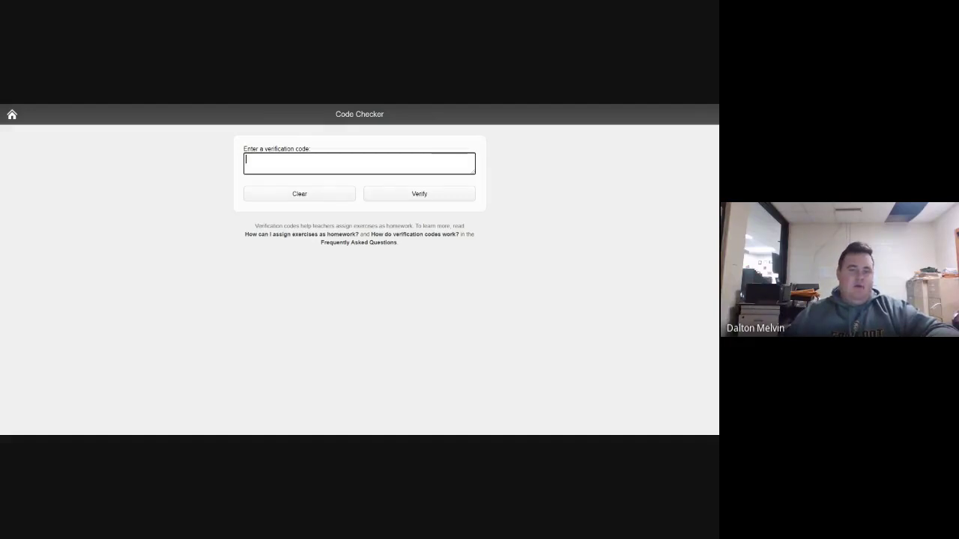
- Paste and verify the code in Code Checker, reviewing the 23/25, 92%, 1:53 report
{"action": "key", "text": "ctrl+v"}
{"action": "left_click", "coordinate": [420, 195]}
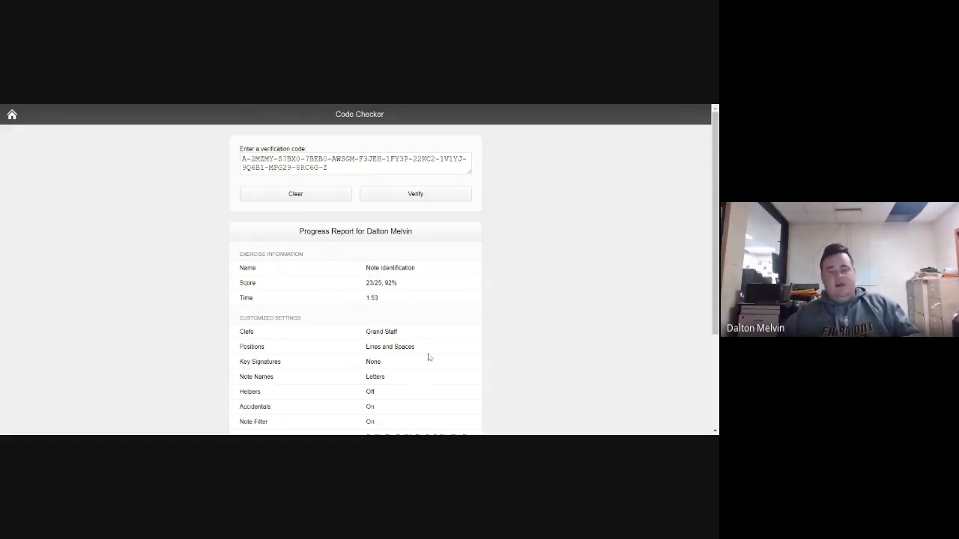
{"action": "scroll", "coordinate": [427, 357], "scroll_direction": "down", "scroll_amount": 2}
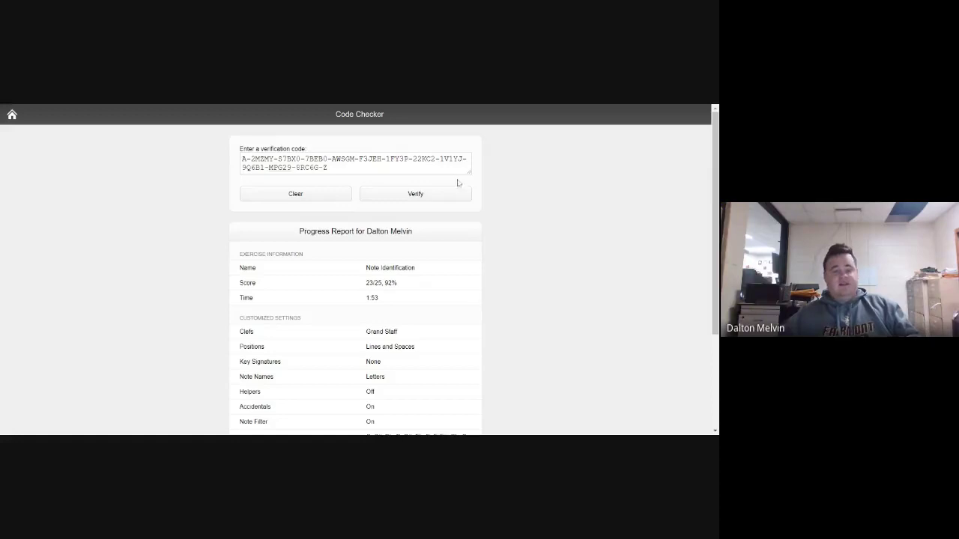
{"action": "left_click_drag", "start_coordinate": [331, 159], "coordinate": [387, 106]}
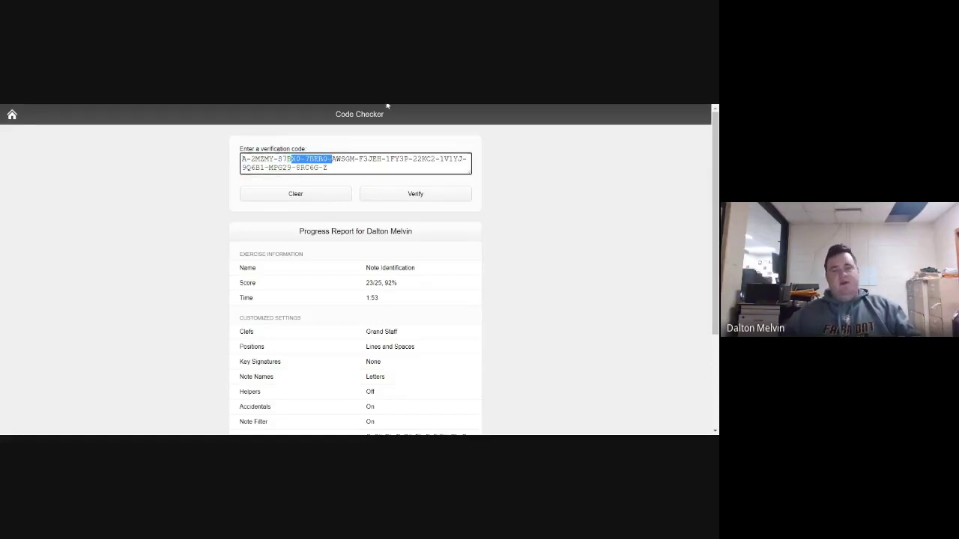
{"action": "left_click", "coordinate": [388, 106]}
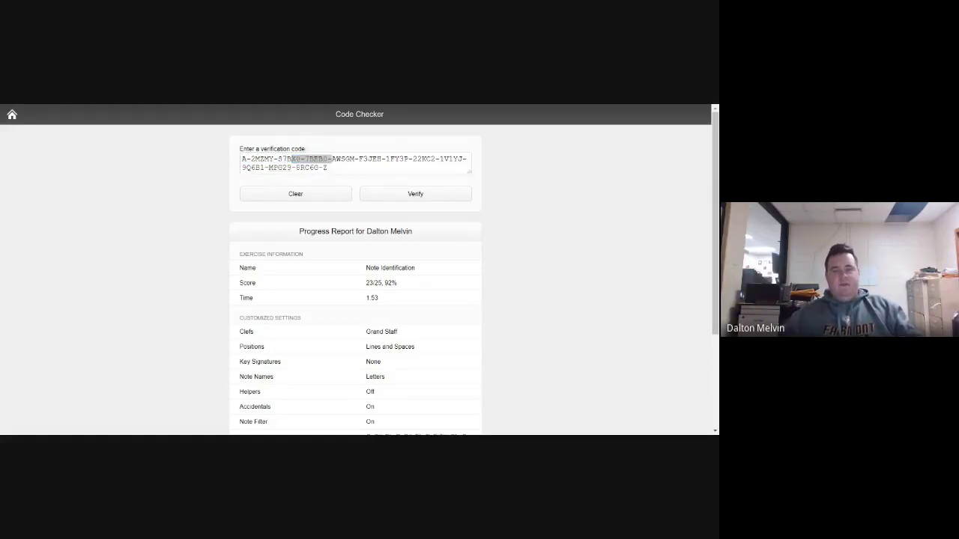
{"action": "key", "text": "ctrl+Tab"}
- Reopen the signed report to compare codes, then highlight the code on Code Checker
{"action": "left_click", "coordinate": [402, 295]}
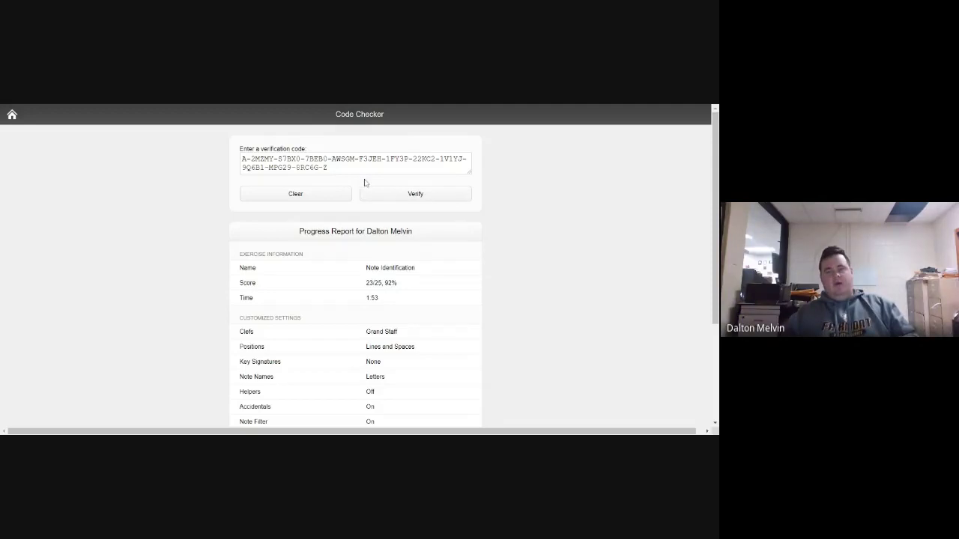
{"action": "left_click_drag", "start_coordinate": [328, 168], "coordinate": [218, 152]}
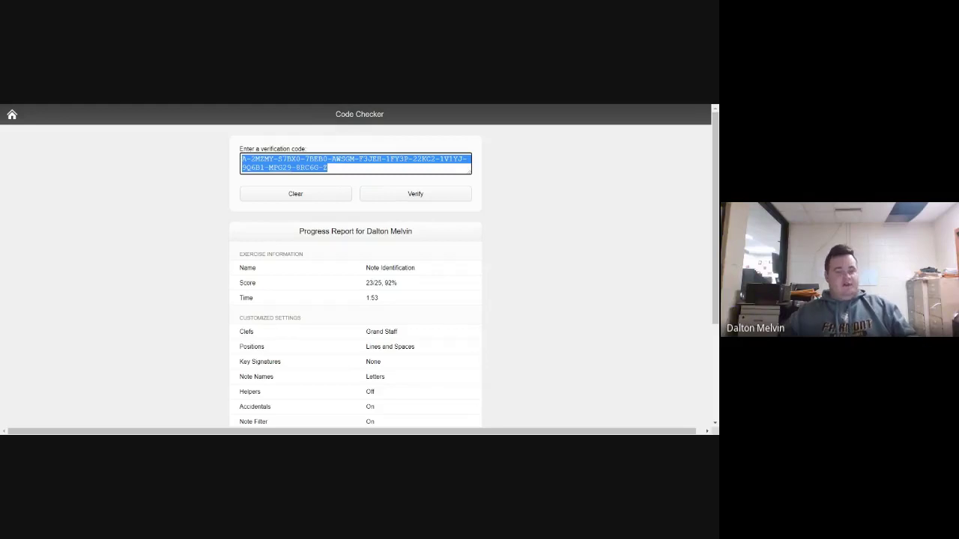
{"action": "left_click", "coordinate": [398, 236]}
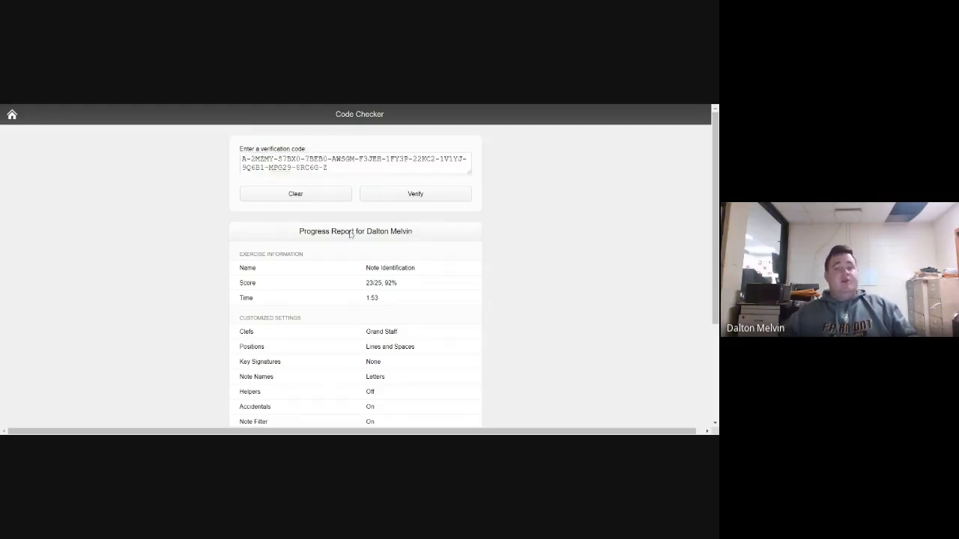